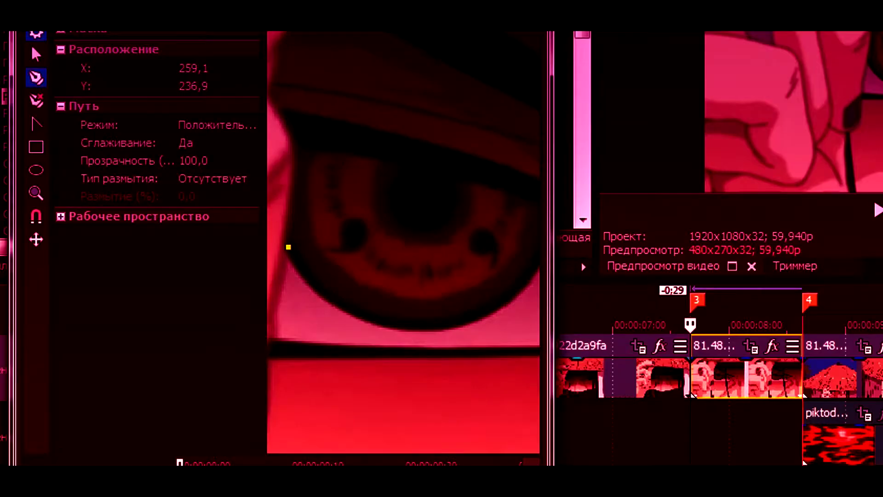
# Place a first rough mask path of points along the eye's lower lid and right edge
pyautogui.click(220, 264)
pyautogui.click(230, 283)
pyautogui.click(341, 310)
pyautogui.click(377, 319)
pyautogui.click(419, 327)
pyautogui.click(469, 320)
pyautogui.click(507, 281)
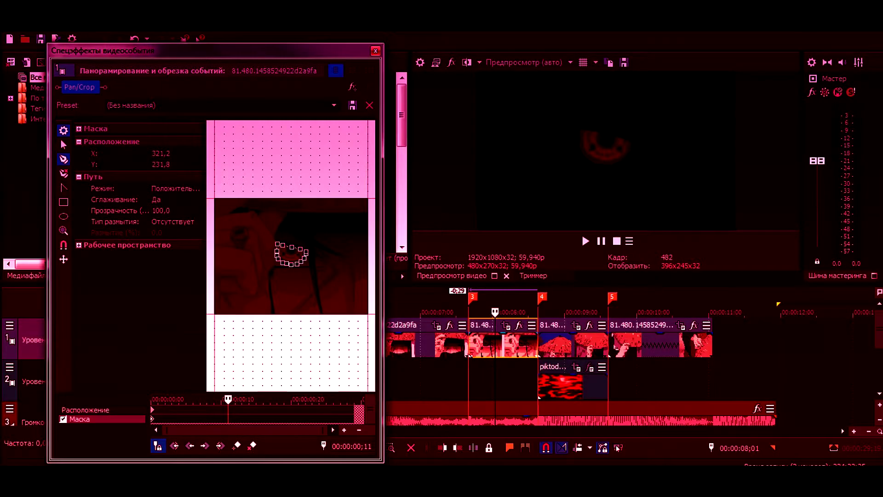
# Return to the event's start and delete the unwanted rough mask path
pyautogui.click(469, 313)
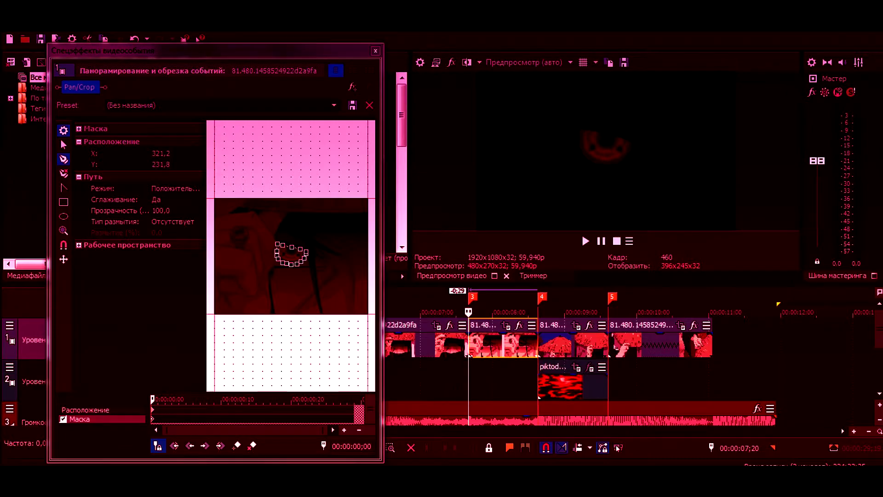
pyautogui.click(63, 144)
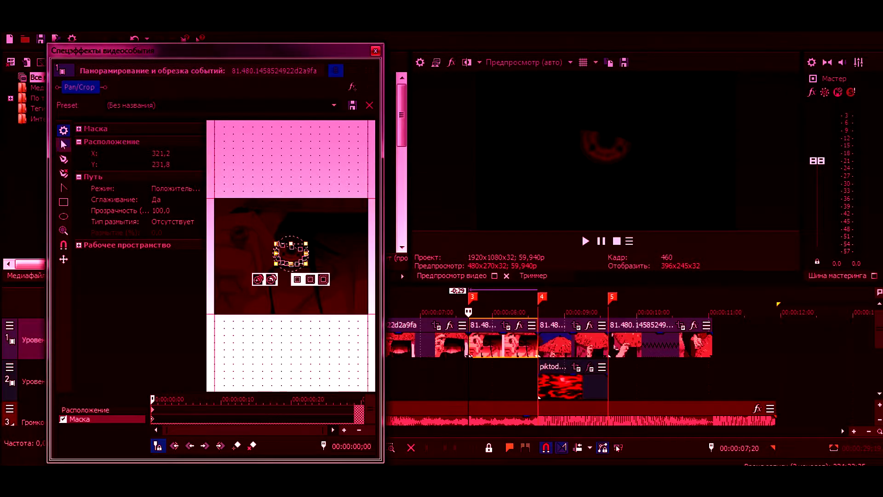
pyautogui.press('Delete')
pyautogui.scroll(2, 291, 256)
pyautogui.scroll(2, 290, 255)
pyautogui.scroll(2, 291, 256)
pyautogui.scroll(2, 290, 256)
# Redraw a new mask outline around the eye, from its top down the sides and along the bottom
pyautogui.click(63, 159)
pyautogui.scroll(2, 291, 255)
pyautogui.click(286, 202)
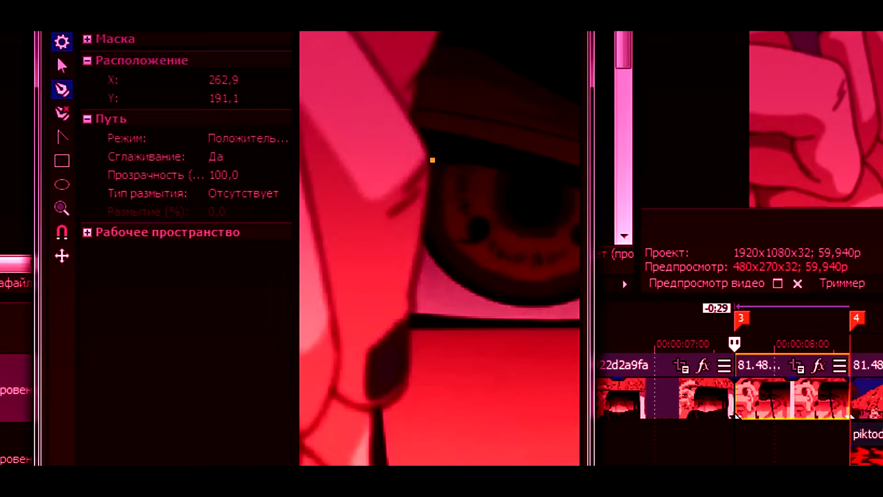
pyautogui.click(424, 227)
pyautogui.click(414, 280)
pyautogui.click(411, 317)
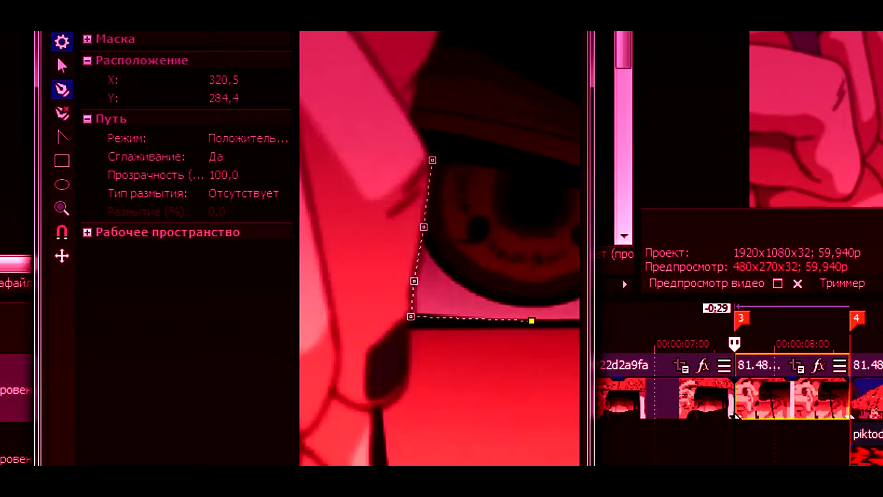
pyautogui.scroll(-3, 438, 250)
pyautogui.click(529, 287)
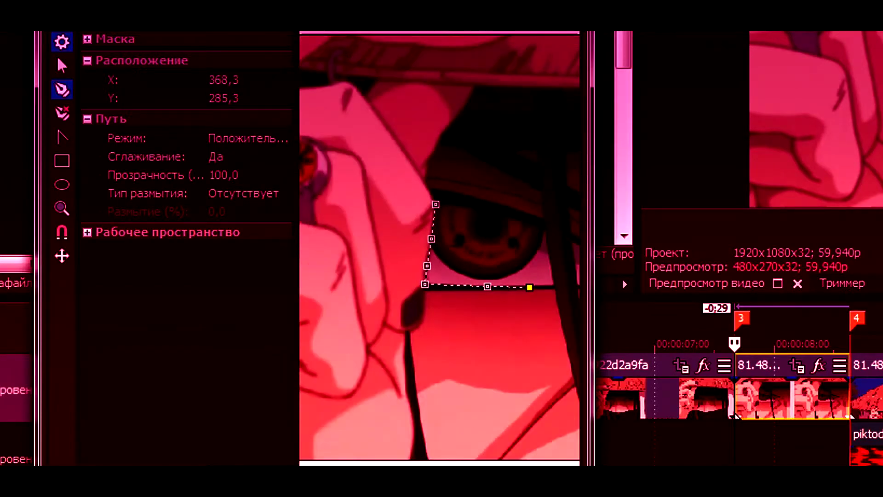
pyautogui.click(549, 251)
pyautogui.click(546, 230)
pyautogui.click(505, 218)
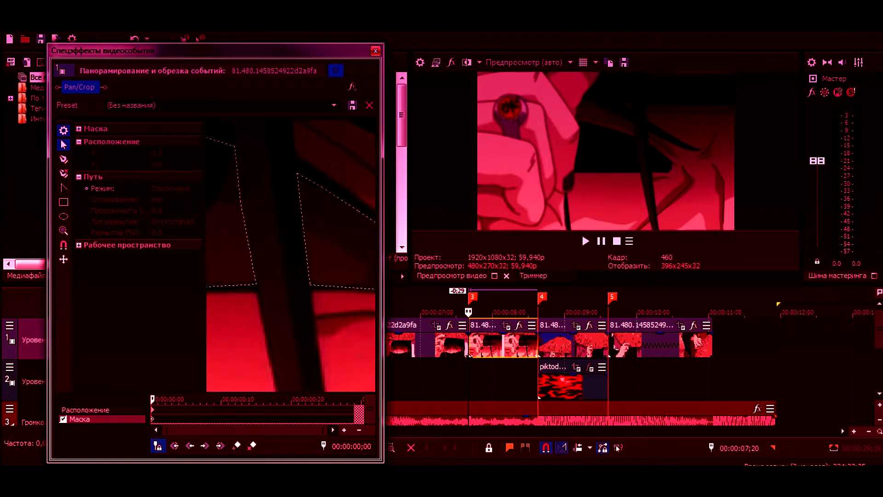
# Close Pan/Crop and place Изображение3.jpg as an event on track 2
pyautogui.click(376, 51)
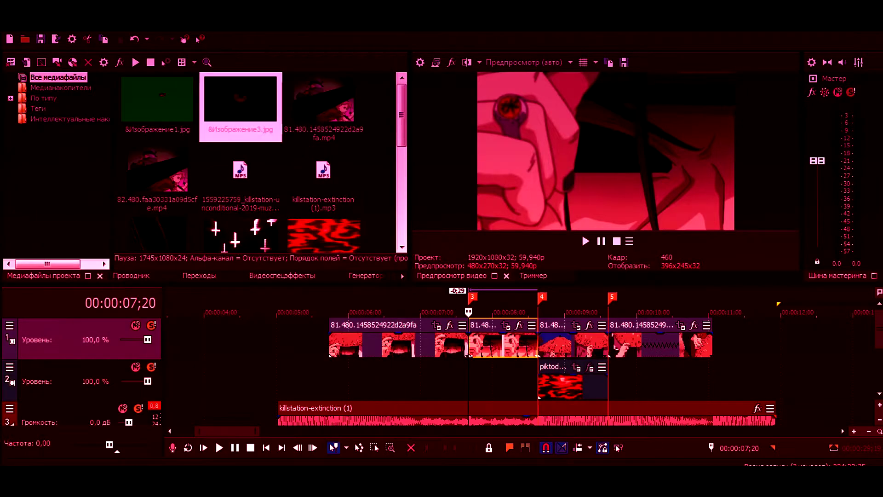
pyautogui.click(480, 382)
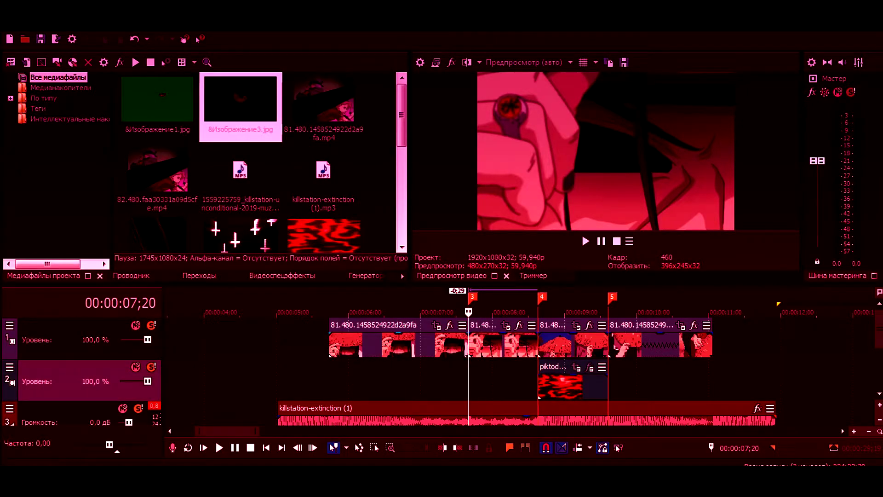
pyautogui.click(240, 105)
pyautogui.moveTo(240, 106)
pyautogui.mouseDown()
pyautogui.moveTo(612, 382)
pyautogui.moveTo(446, 382)
pyautogui.mouseUp()
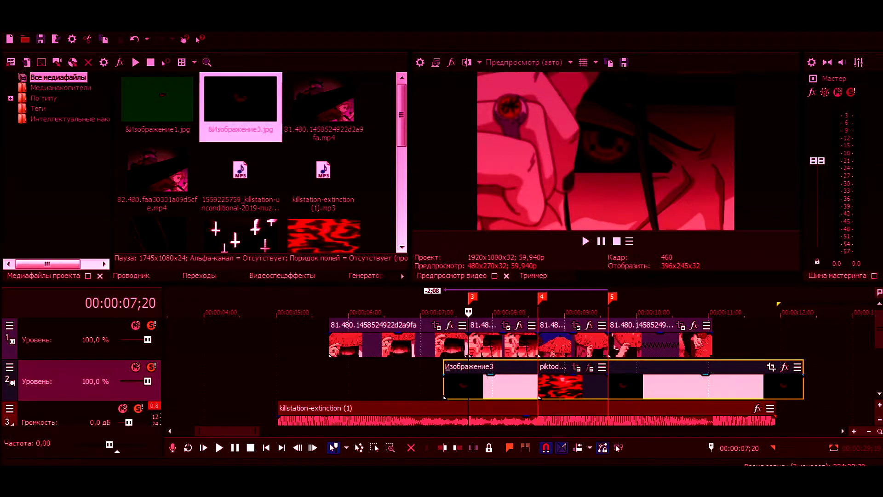
# Split the image at 00:00:08;13, delete the longer remainder, and trim its start to marker 3
pyautogui.click(526, 313)
pyautogui.press('s')
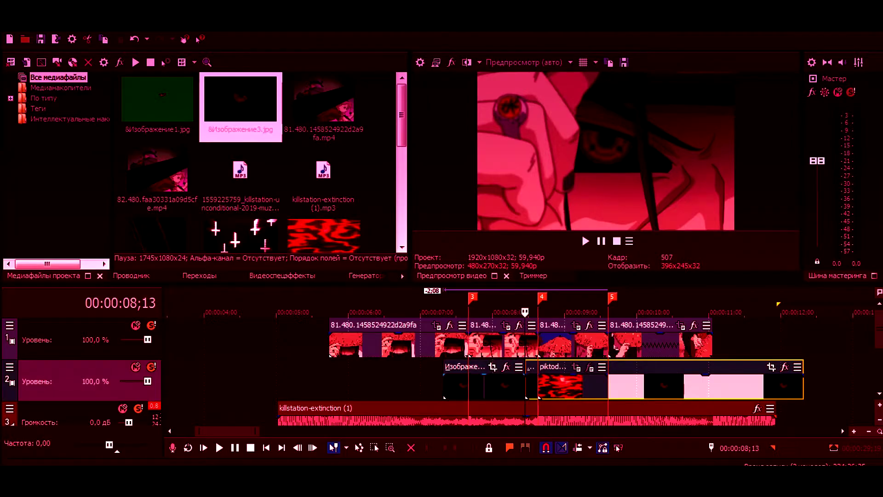
pyautogui.press('Delete')
pyautogui.moveTo(483, 387); pyautogui.dragTo(497, 387)
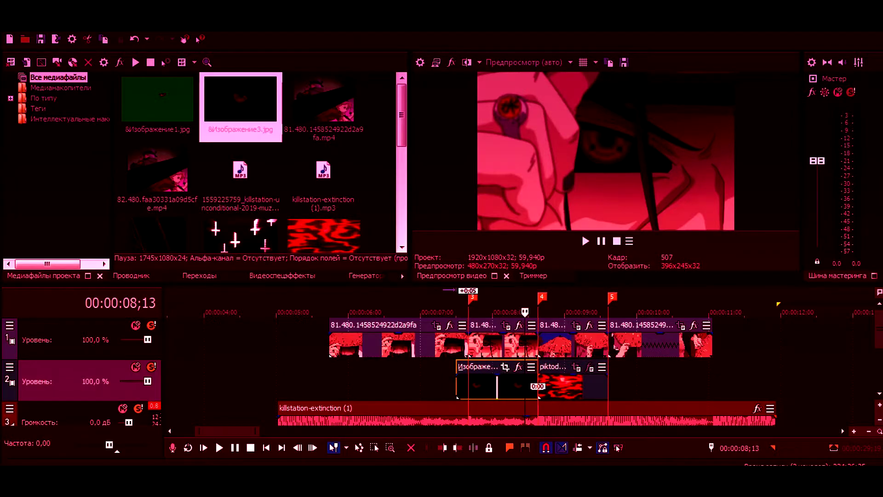
pyautogui.moveTo(457, 382); pyautogui.dragTo(470, 382)
# Scrub through the overlay to check it, returning the playhead to 00:00:07;20
pyautogui.click(473, 312)
pyautogui.click(484, 313)
pyautogui.click(504, 313)
pyautogui.click(468, 312)
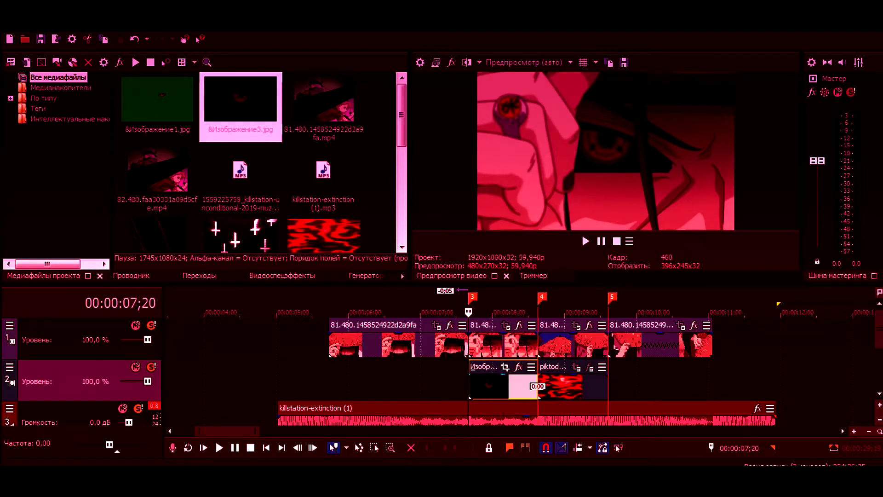
pyautogui.hotkey('alt', '8')
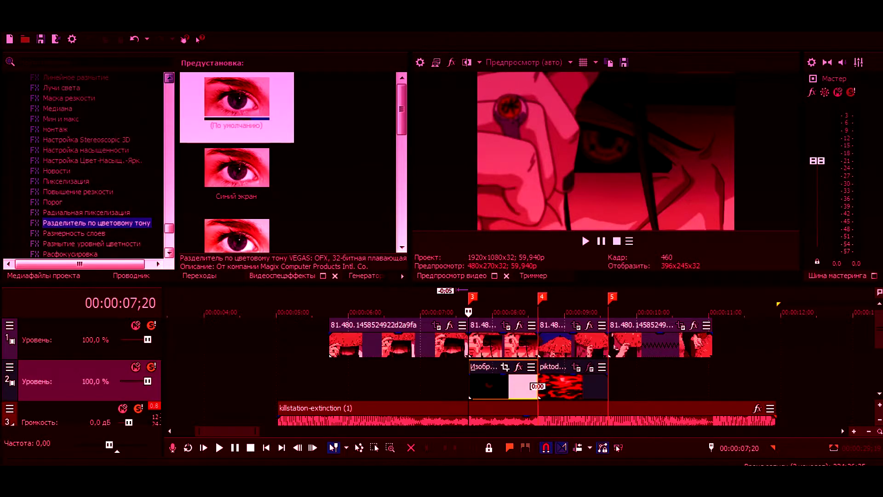
# Apply Разделитель по цветовому тону to the image with its colour reset to black (0; 0,0; 0,0)
pyautogui.press('Tab')
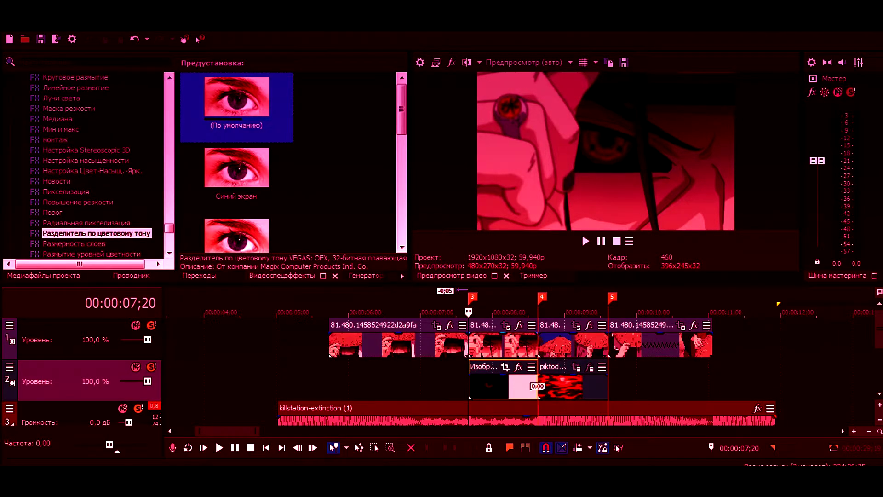
pyautogui.press('Return')
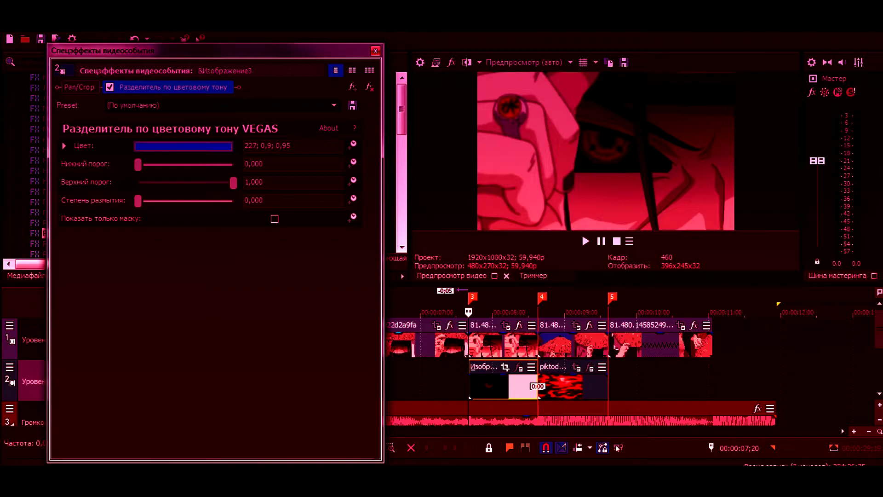
pyautogui.press('space')
pyautogui.press('Delete')
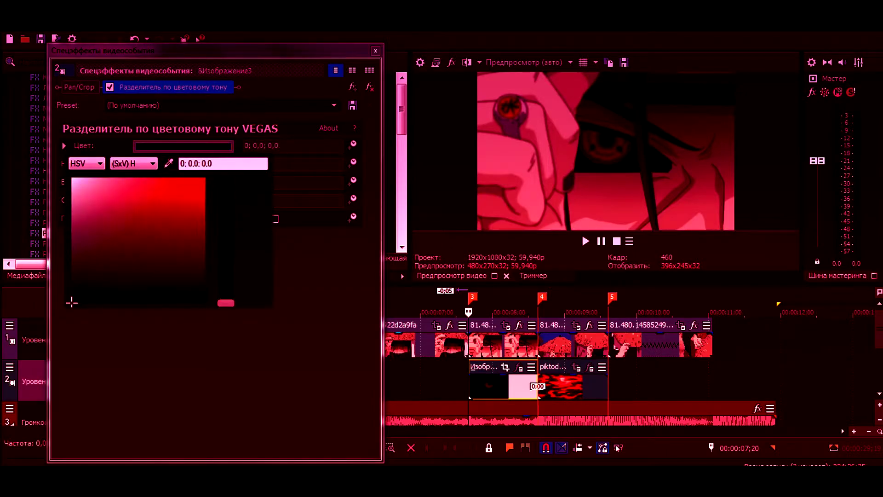
pyautogui.press('Escape')
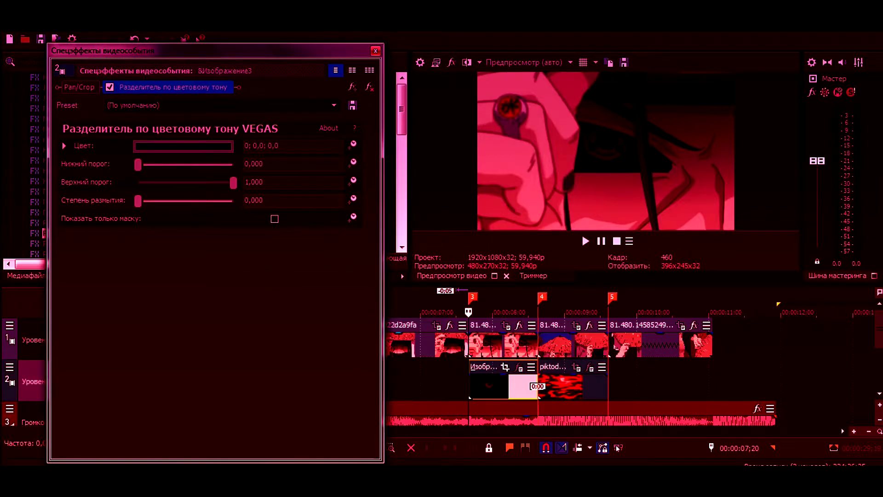
pyautogui.press('Escape')
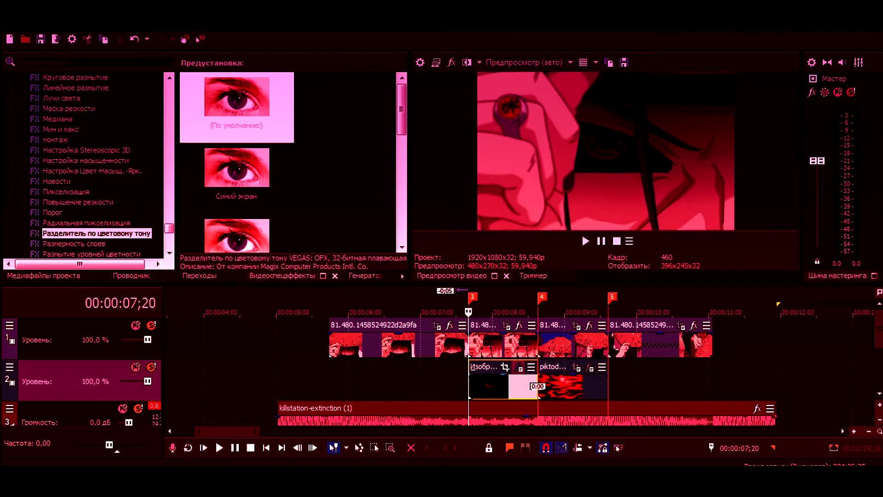
# Apply the S_BlurMoCurves effect to the eye image event
pyautogui.scroll(5, 82, 166)
pyautogui.scroll(5, 82, 165)
pyautogui.scroll(5, 83, 165)
pyautogui.scroll(5, 82, 166)
pyautogui.scroll(5, 83, 166)
pyautogui.scroll(3, 83, 165)
pyautogui.scroll(3, 83, 166)
pyautogui.scroll(3, 83, 166)
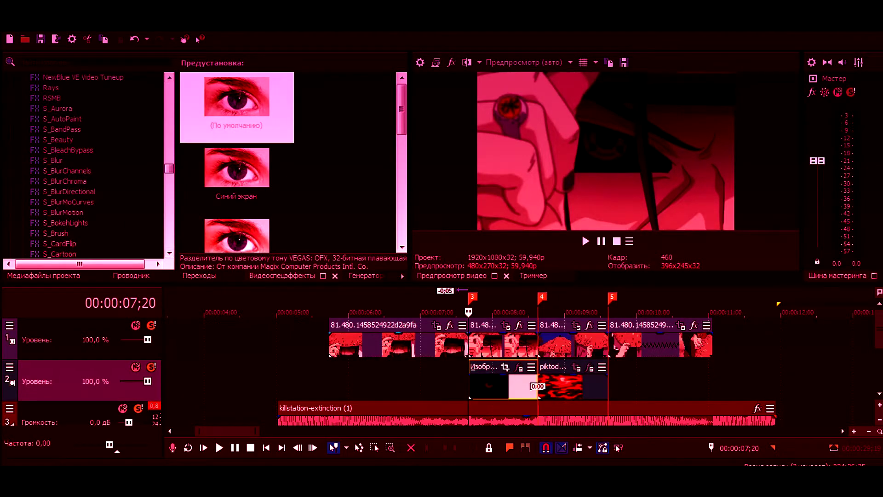
pyautogui.click(68, 202)
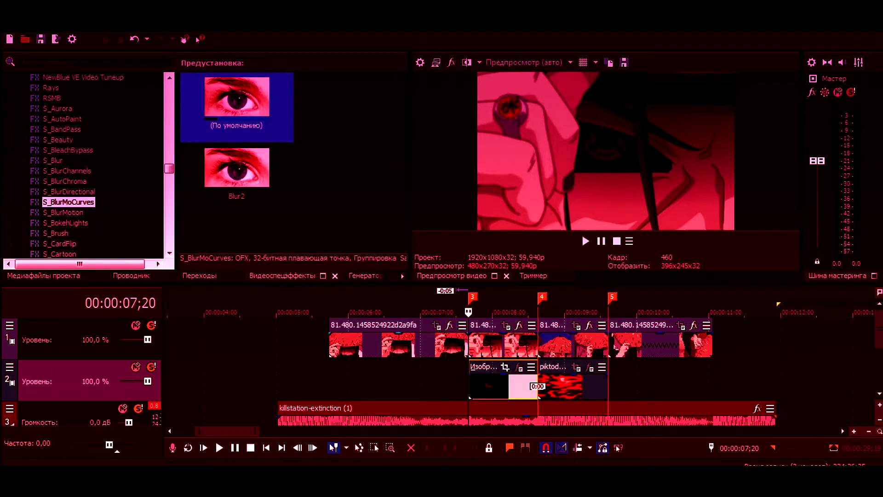
pyautogui.moveTo(237, 106); pyautogui.dragTo(489, 387)
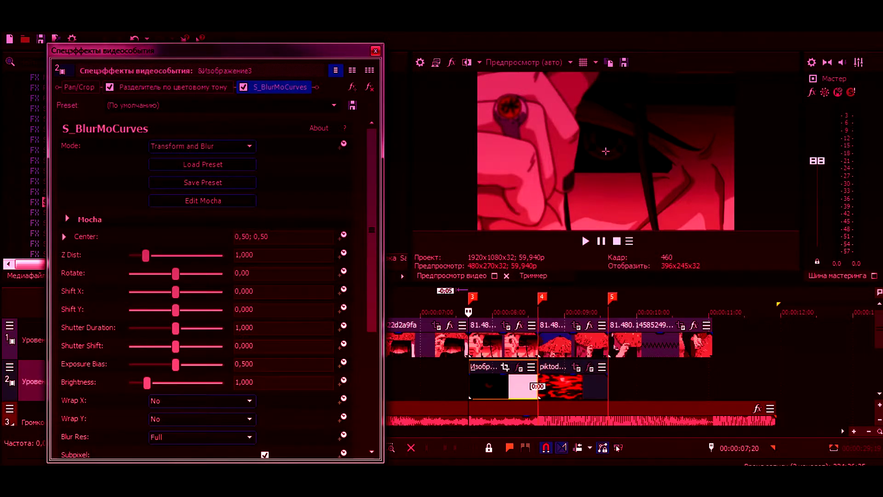
# Animate Shift Y with keyframes up to 0.500 at 00:00:00;11, using Slow Fade transitions
pyautogui.click(343, 308)
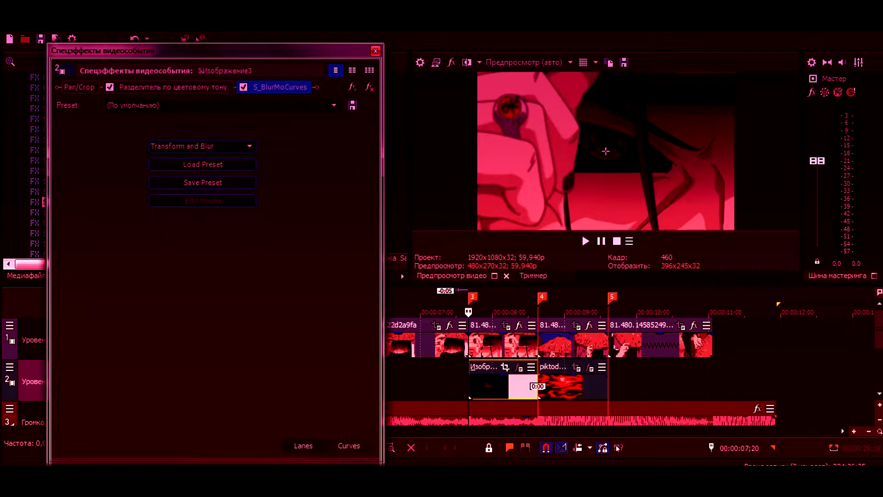
pyautogui.click(362, 452)
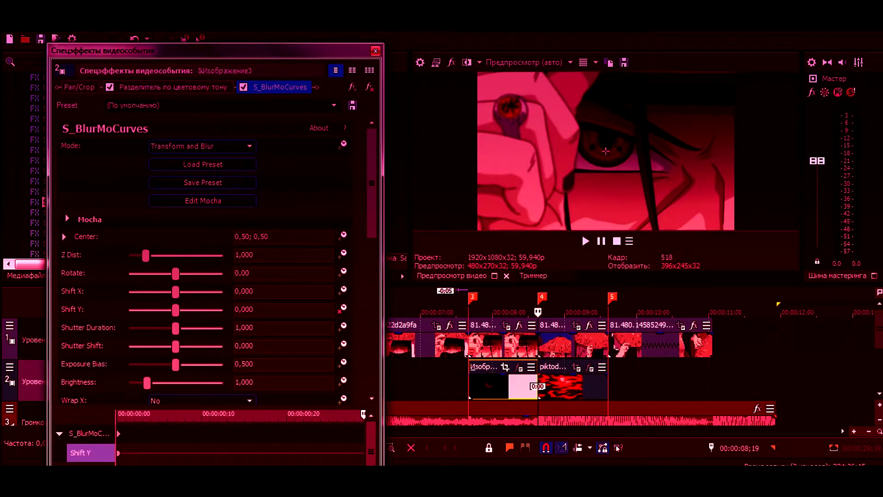
pyautogui.moveTo(175, 309); pyautogui.dragTo(224, 309)
pyautogui.moveTo(117, 453); pyautogui.dragTo(213, 453)
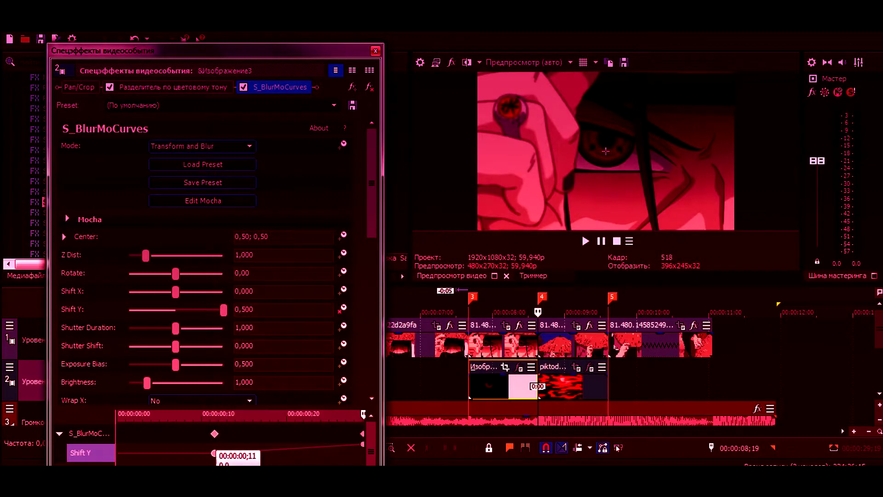
pyautogui.rightClick(214, 453)
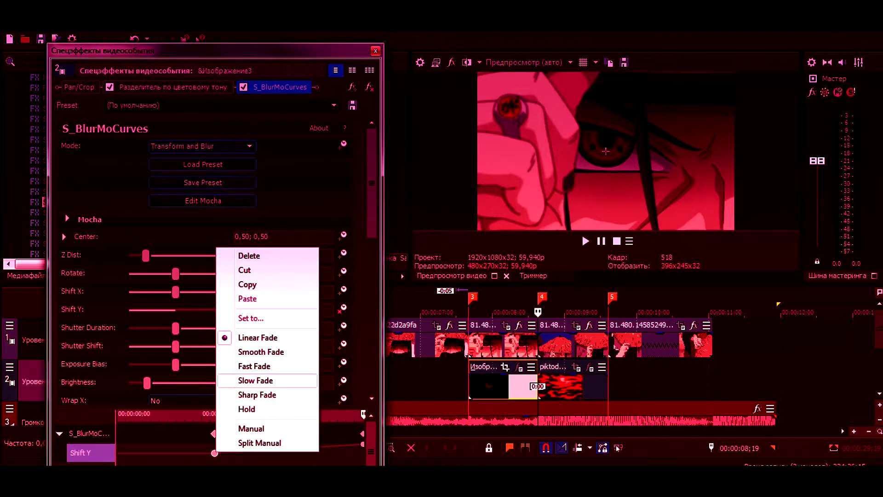
pyautogui.click(255, 380)
pyautogui.rightClick(363, 444)
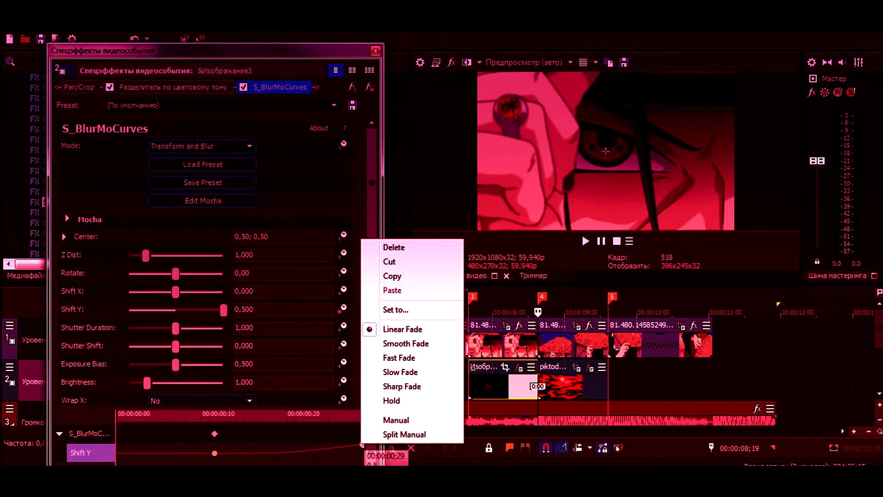
pyautogui.click(395, 372)
pyautogui.click(375, 51)
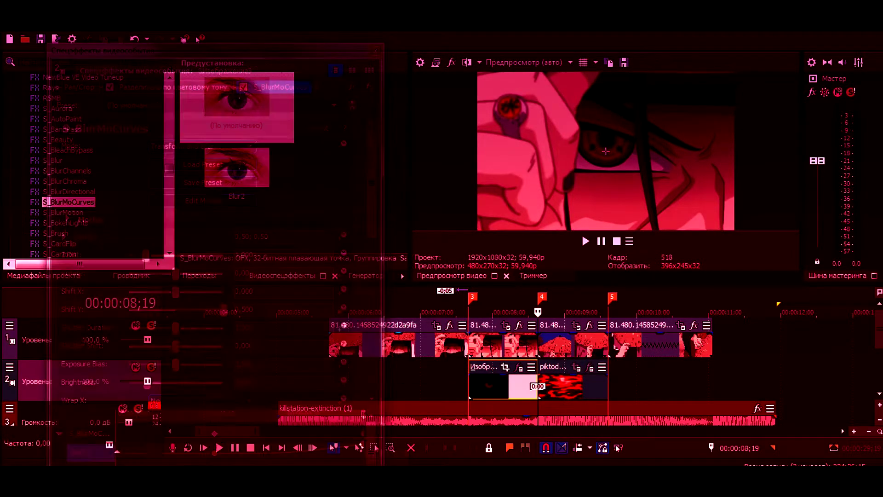
# Loop-play the region between markers 3 and 4 to preview the Shift Y blur
pyautogui.hotkey('shift', 'pageup')
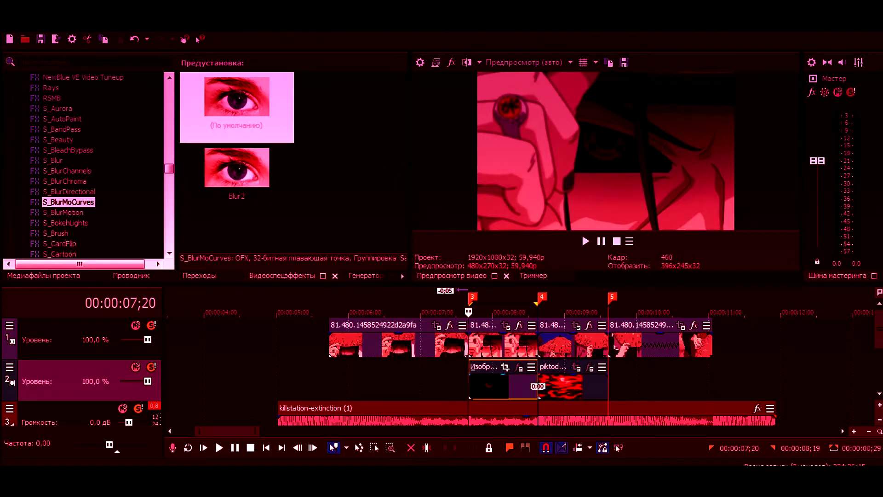
pyautogui.press('space')
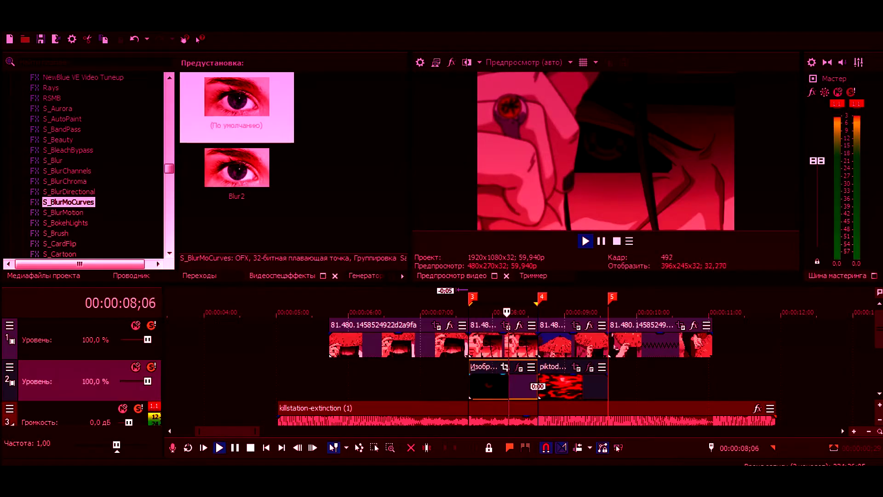
pyautogui.hotkey('shift', 'pagedown')
pyautogui.press('Return')
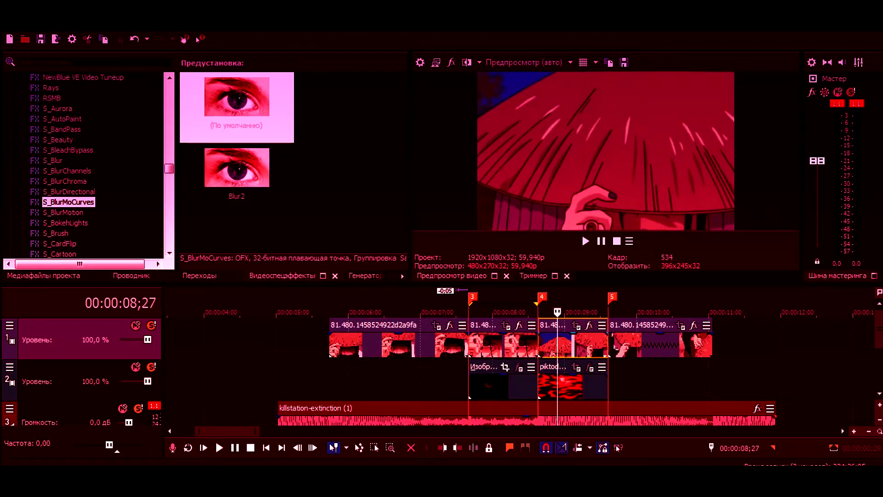
# Select BCC Linear Color Key in the Video FX list to show its presets
pyautogui.scroll(10, 83, 166)
pyautogui.scroll(5, 83, 166)
pyautogui.scroll(-1, 83, 166)
pyautogui.scroll(-3, 83, 165)
pyautogui.scroll(-3, 83, 165)
pyautogui.scroll(-3, 83, 165)
pyautogui.scroll(-3, 83, 166)
pyautogui.click(76, 254)
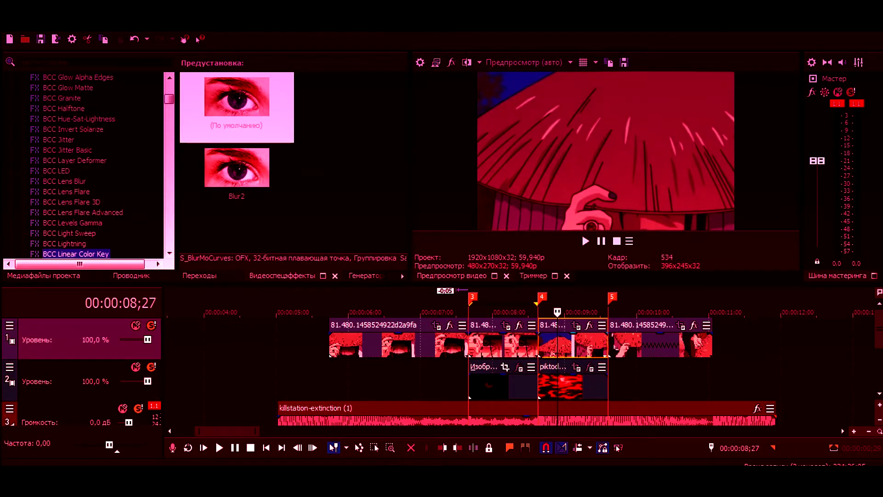
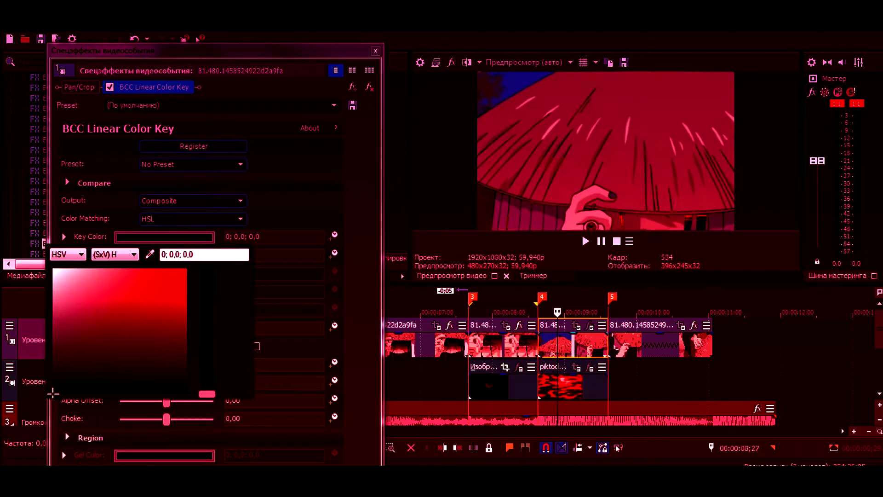
# Key out blue with the first BCC Linear Color Key and raise its Similarity
pyautogui.click(158, 284)
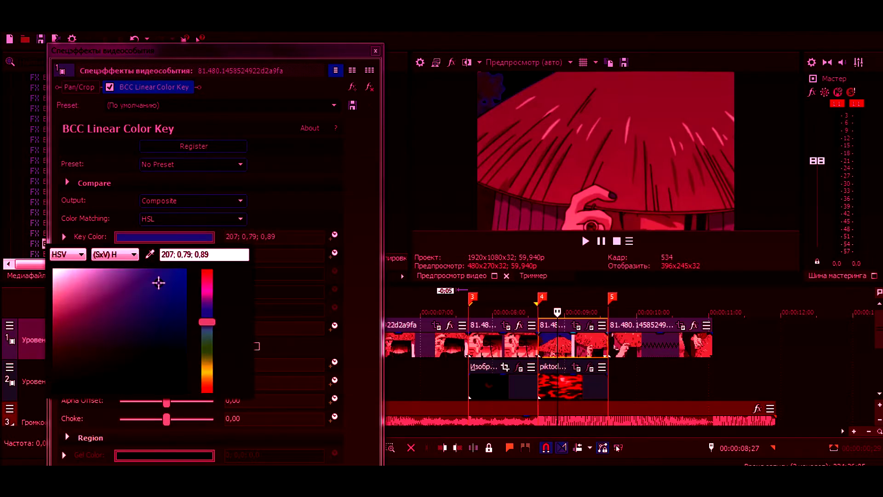
pyautogui.moveTo(134, 255); pyautogui.dragTo(148, 255)
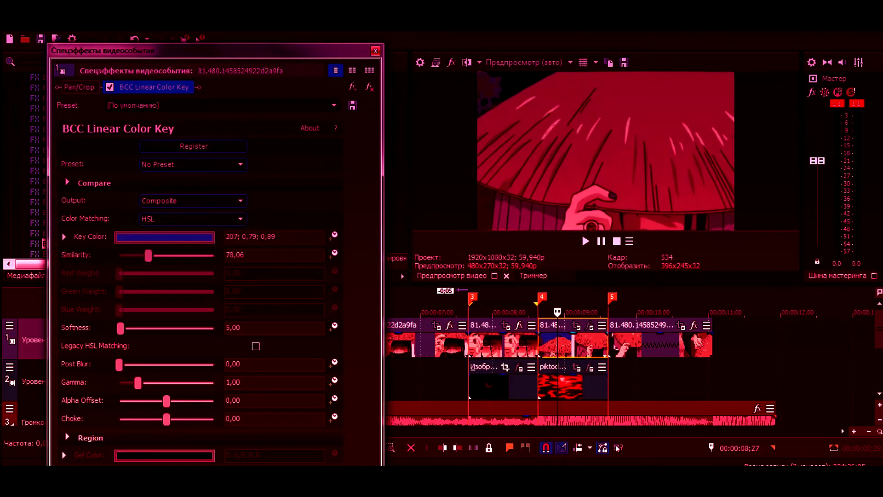
pyautogui.moveTo(147, 50); pyautogui.dragTo(125, 123)
# Add a second BCC Linear Color Key keying 122; 0,27; 0,51 at Similarity 24,29
pyautogui.moveTo(237, 91); pyautogui.dragTo(194, 159)
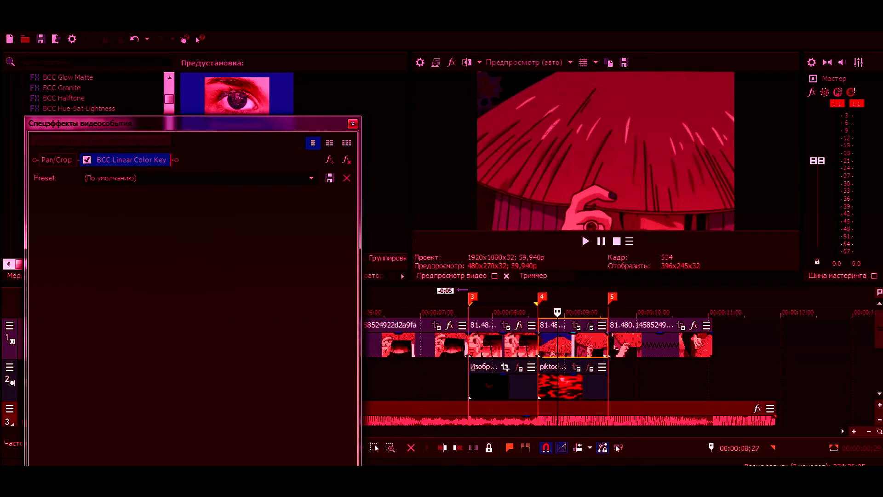
pyautogui.moveTo(124, 123); pyautogui.dragTo(124, 55)
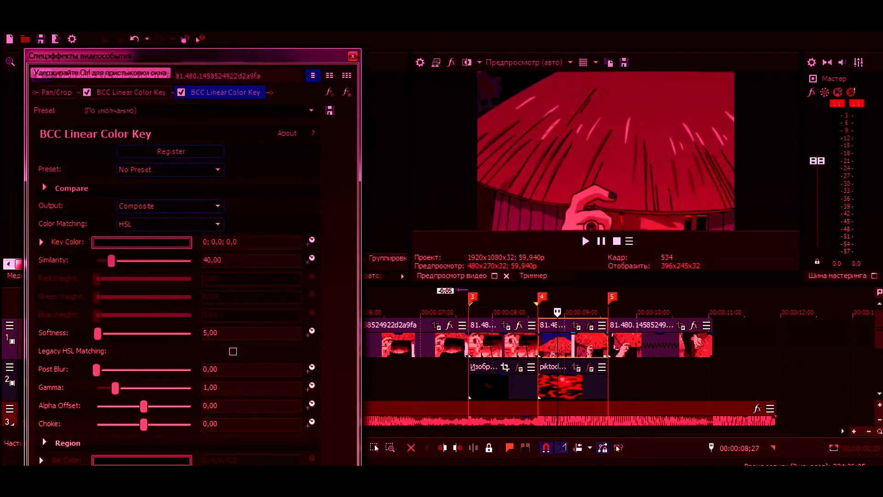
pyautogui.click(141, 241)
pyautogui.click(65, 335)
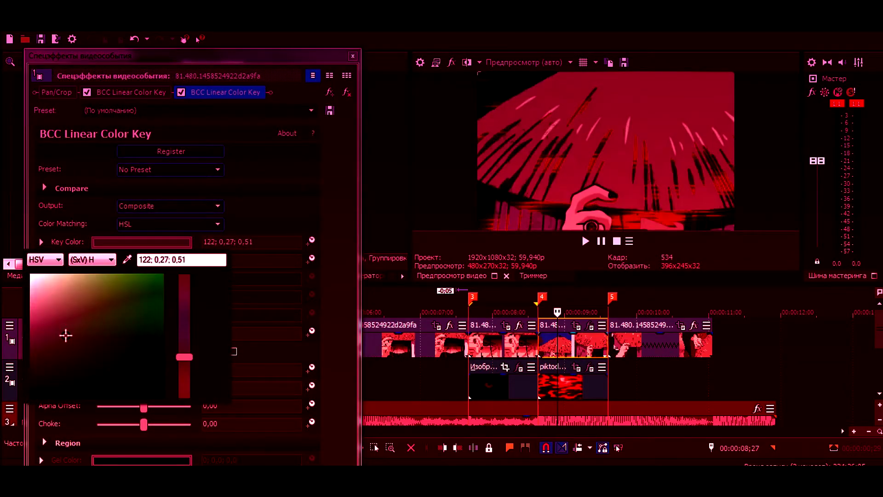
pyautogui.click(141, 242)
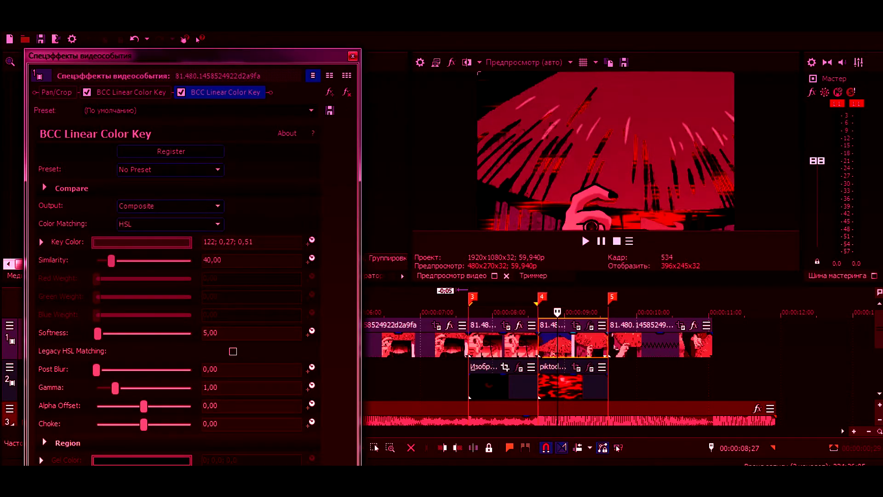
pyautogui.moveTo(111, 261); pyautogui.dragTo(103, 261)
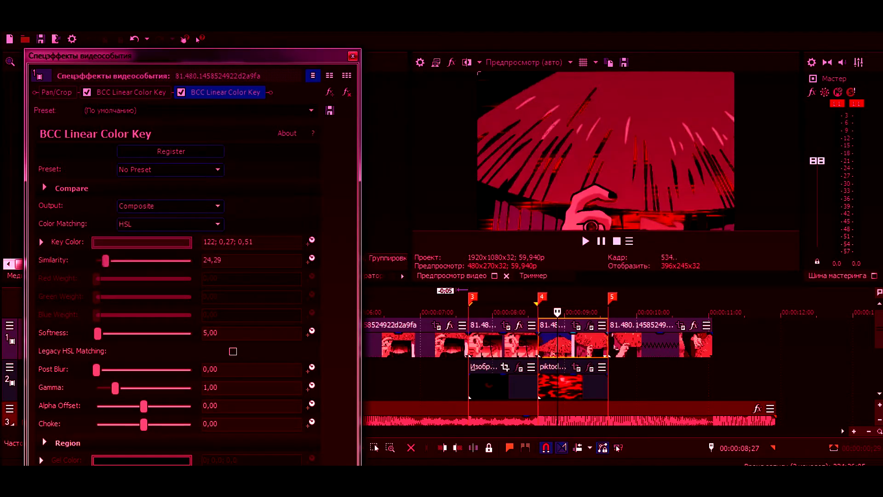
pyautogui.press('Escape')
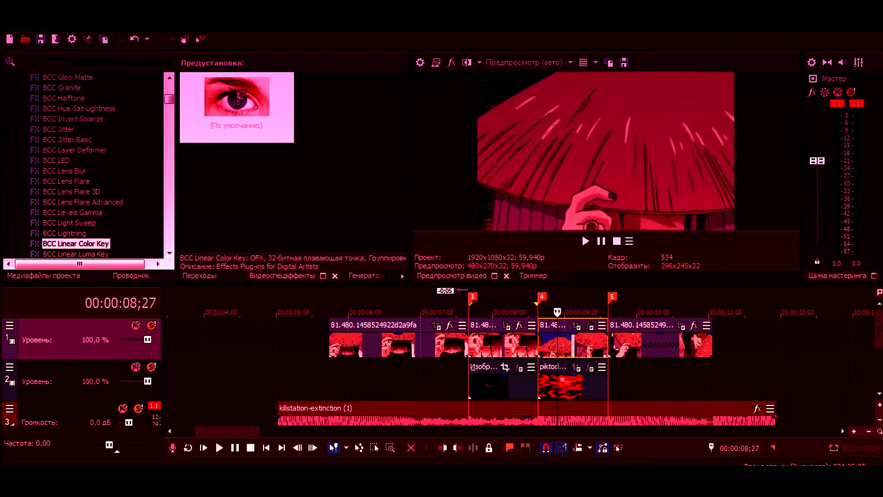
# Drag Magic Bullet Looks from the Video FX list onto the first clip of track 1
pyautogui.click(483, 340)
pyautogui.click(416, 340)
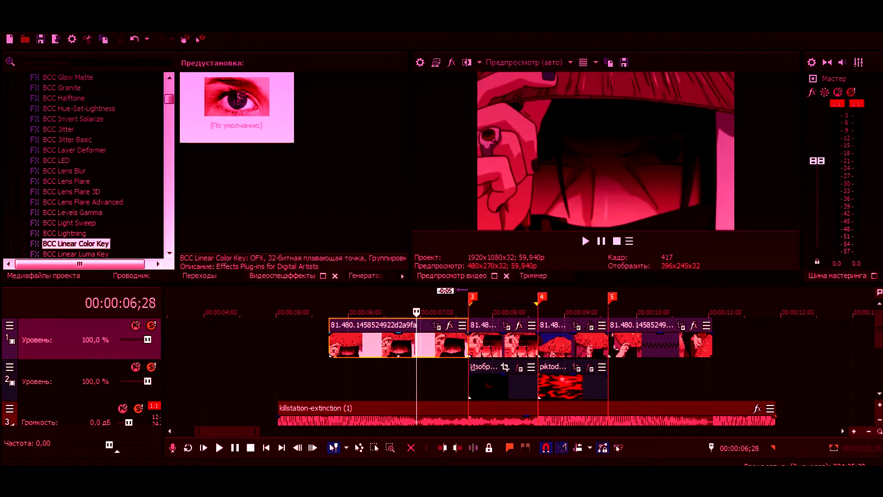
pyautogui.scroll(-10, 88, 167)
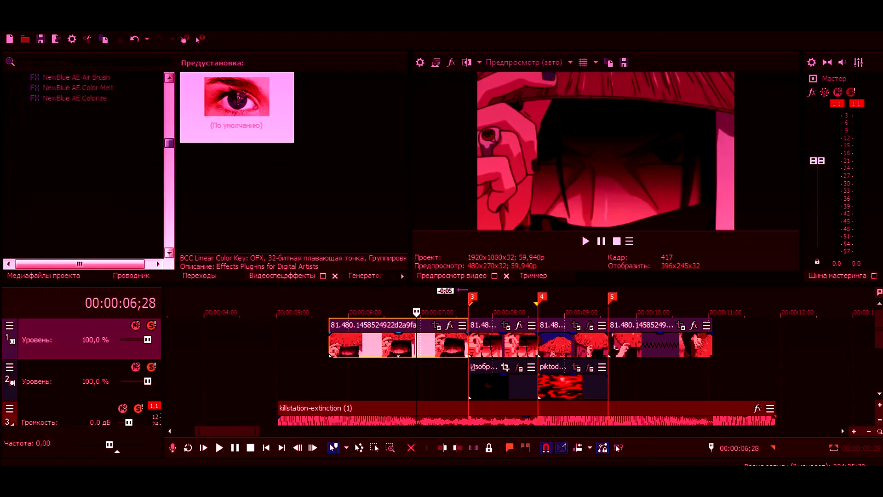
pyautogui.scroll(-3, 88, 165)
pyautogui.scroll(-3, 87, 165)
pyautogui.scroll(-3, 88, 166)
pyautogui.scroll(-3, 88, 165)
pyautogui.scroll(5, 88, 166)
pyautogui.scroll(5, 87, 166)
pyautogui.scroll(5, 88, 166)
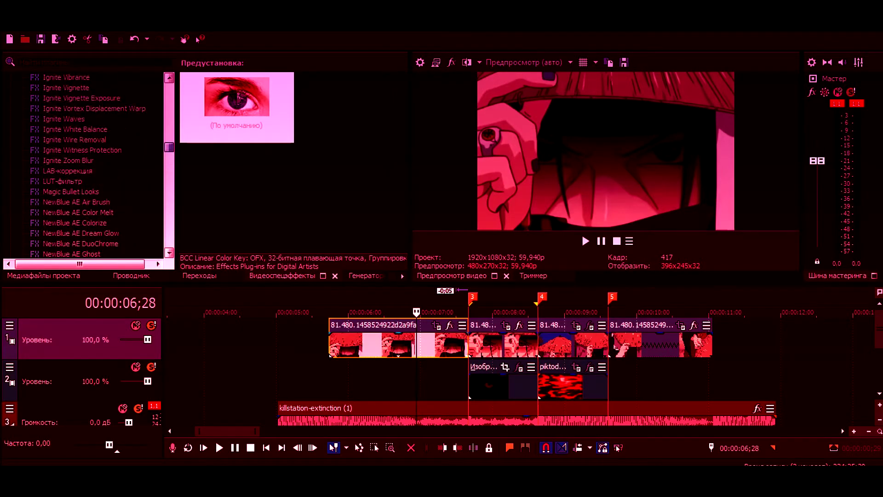
pyautogui.click(70, 192)
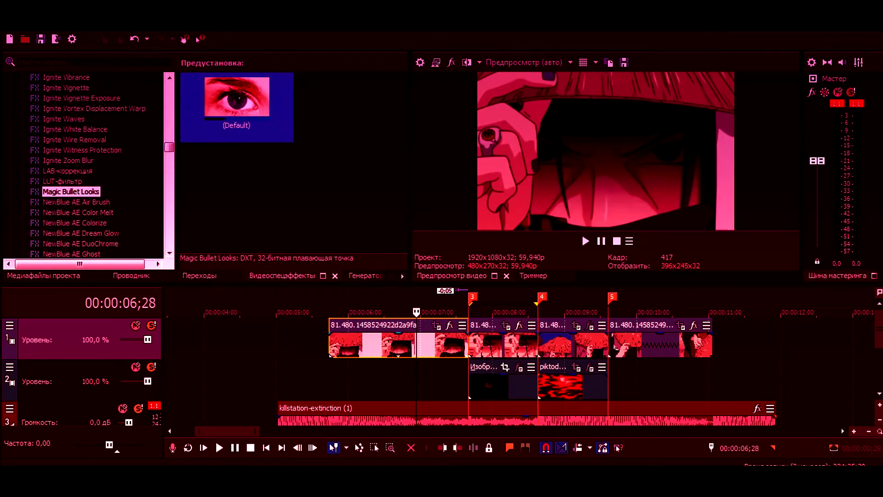
pyautogui.moveTo(71, 191); pyautogui.dragTo(373, 343)
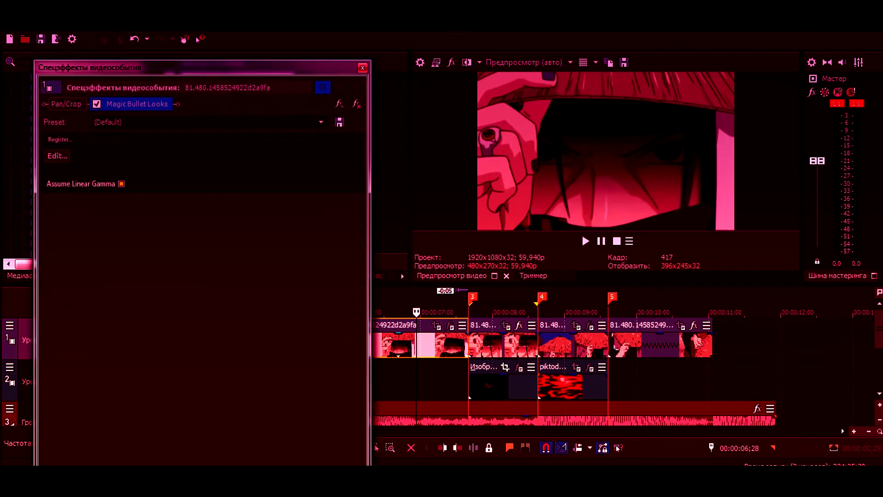
# Load the red RUDY 16 look, adjust its Print Bleach Bypass, and apply it
pyautogui.scroll(-3, 146, 188)
pyautogui.scroll(-2, 147, 188)
pyautogui.scroll(-3, 147, 189)
pyautogui.click(55, 285)
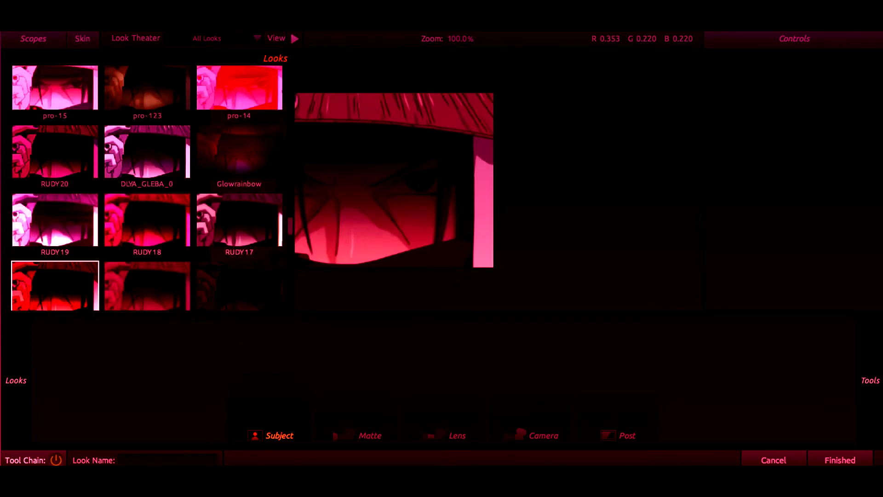
pyautogui.click(839, 461)
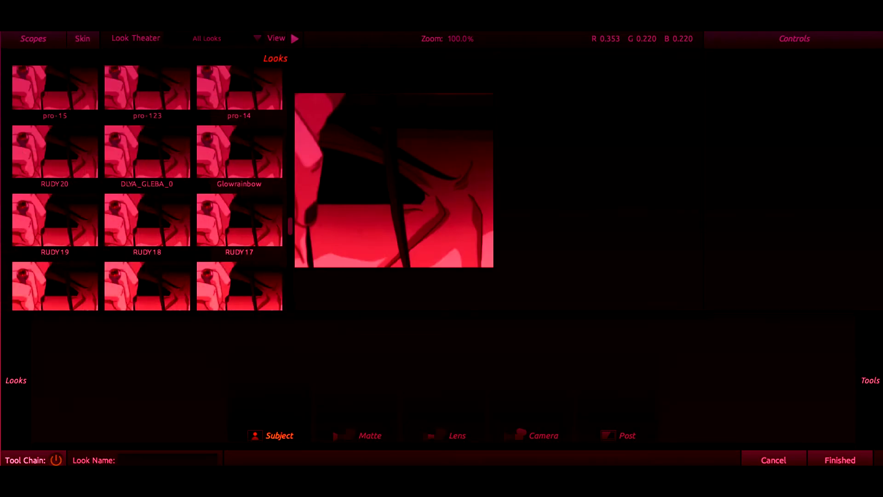
pyautogui.press('Return')
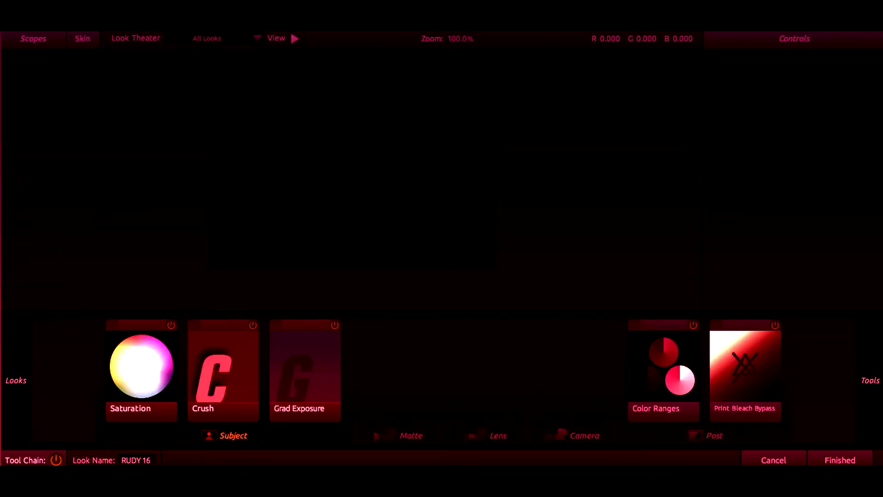
pyautogui.click(745, 367)
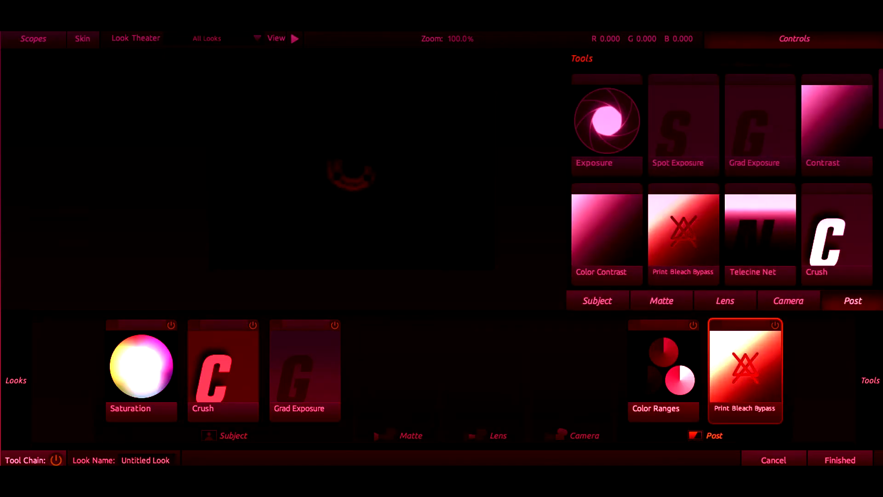
pyautogui.click(839, 461)
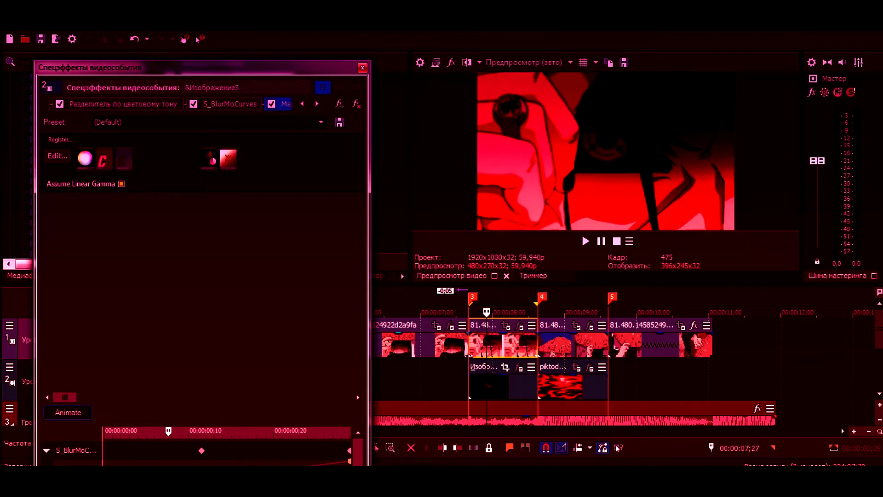
# Apply a red Magic Bullet Looks grade to the third clip on track 1
pyautogui.press('Escape')
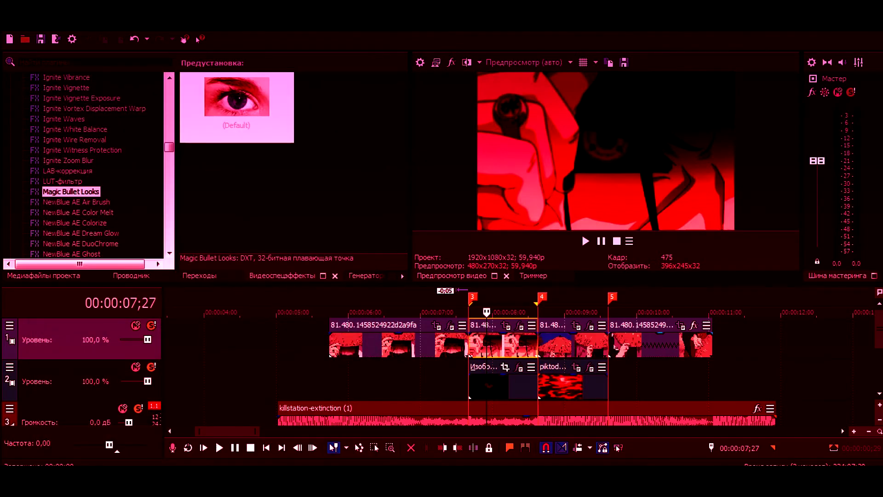
pyautogui.click(573, 345)
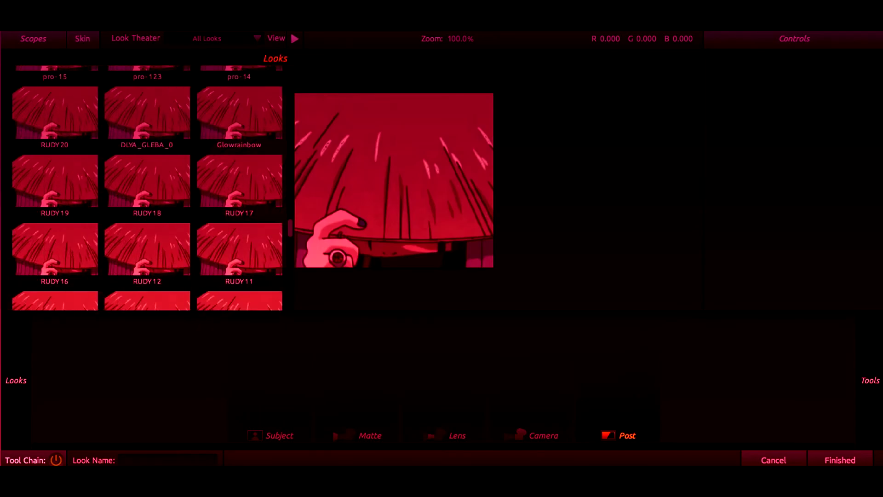
pyautogui.click(840, 460)
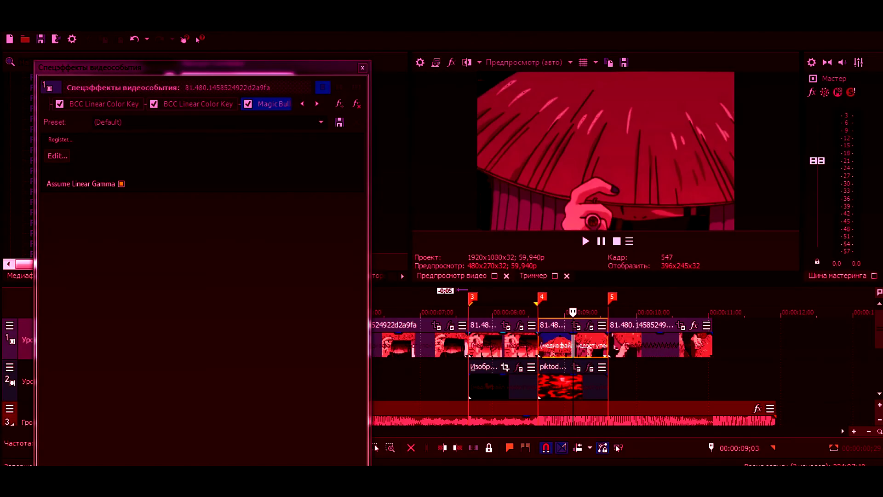
# Add Magic Bullet Looks, at its Default preset, to the last clip on track 1
pyautogui.click(362, 68)
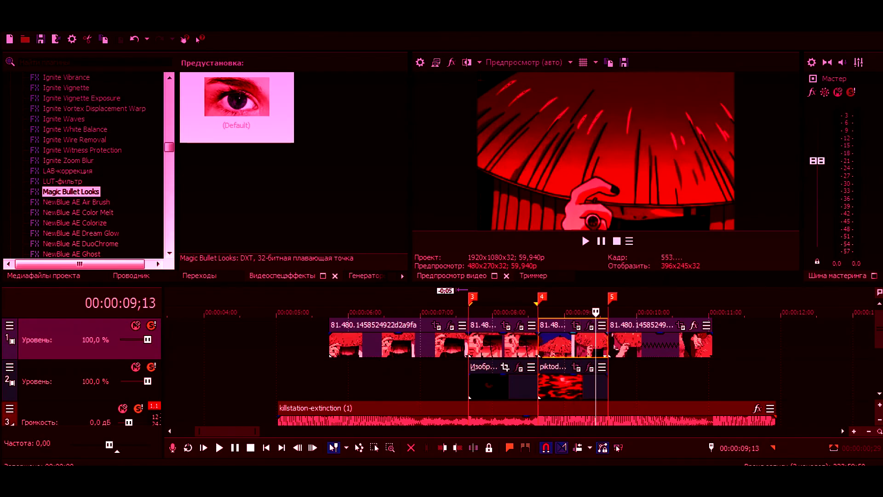
pyautogui.click(655, 345)
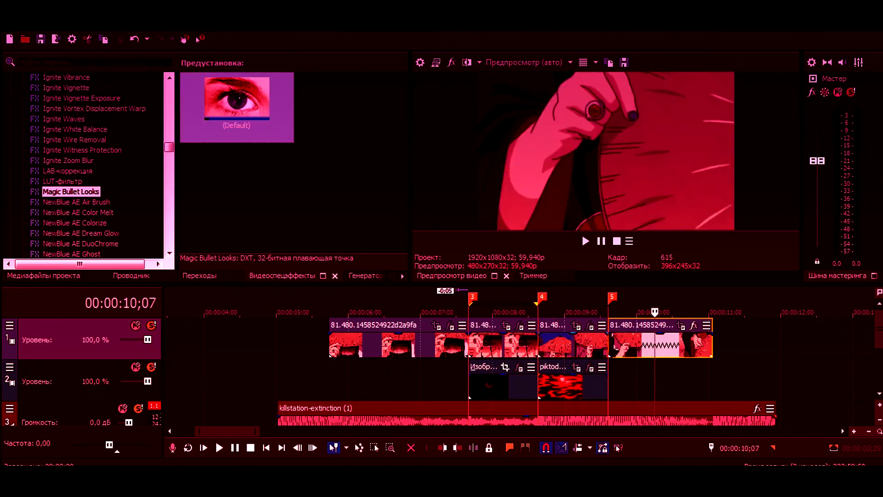
pyautogui.moveTo(71, 191); pyautogui.dragTo(345, 341)
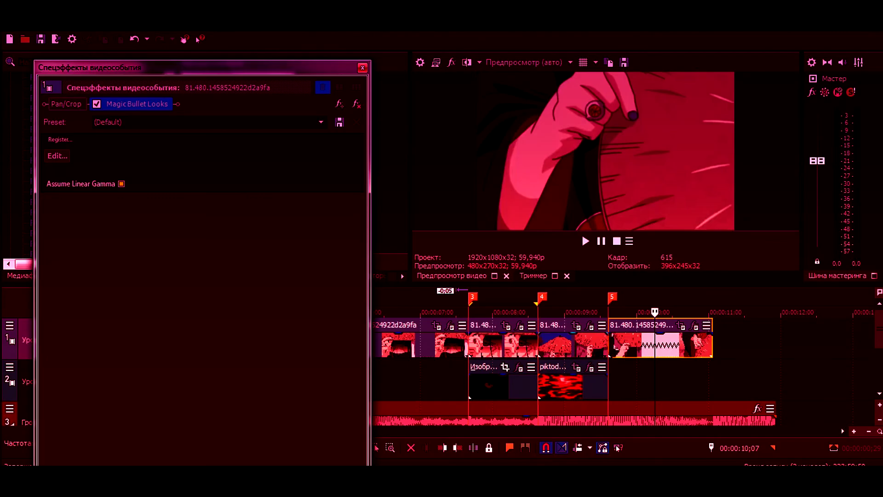